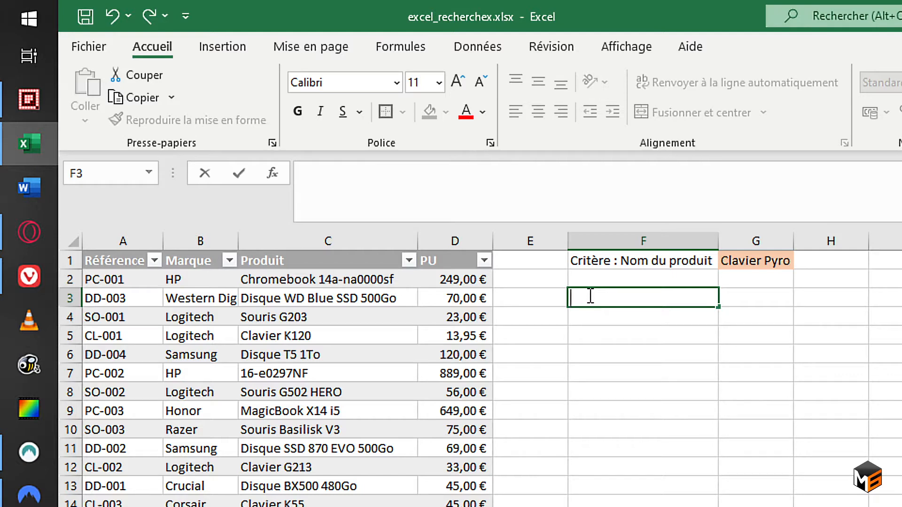
Start a RECHERCHEX formula in cell F3 with the criterion cell G1 as the lookup value.
{"action": "key", "text": "Escape"}
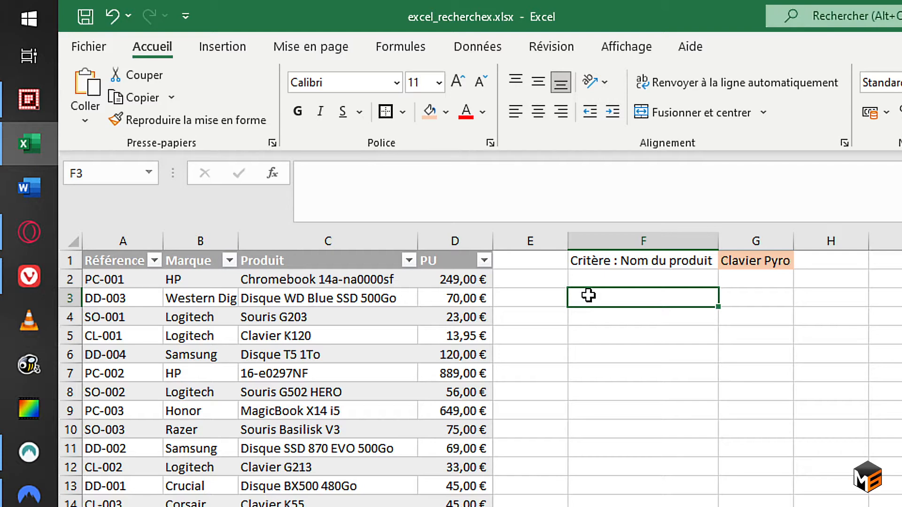
{"action": "type", "text": "="}
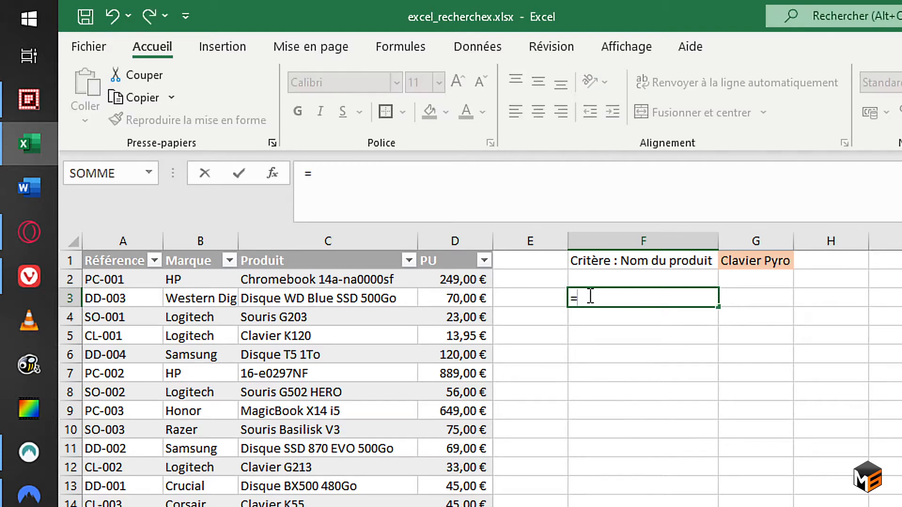
{"action": "type", "text": "rechg"}
{"action": "key", "text": "BackSpace"}
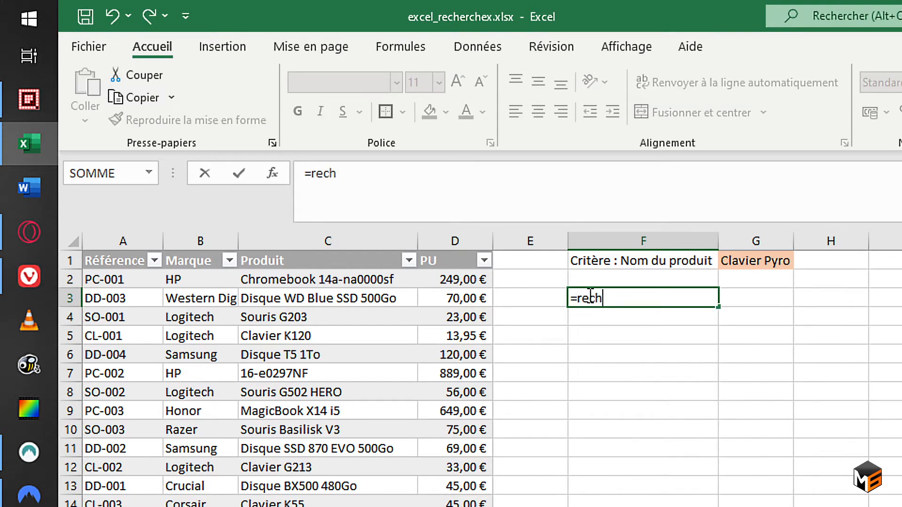
{"action": "key", "text": "Down"}
{"action": "key", "text": "Down"}
{"action": "key", "text": "Down"}
{"action": "key", "text": "Tab"}
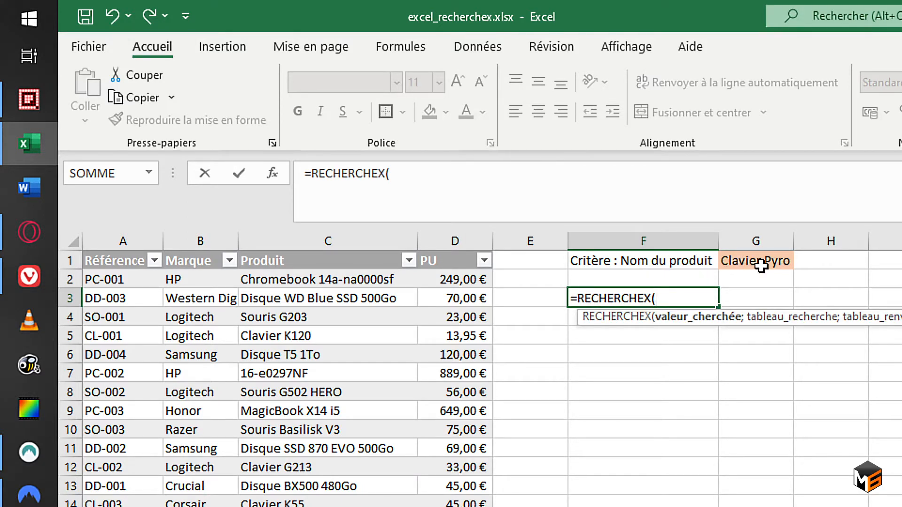
{"action": "left_click", "coordinate": [758, 264]}
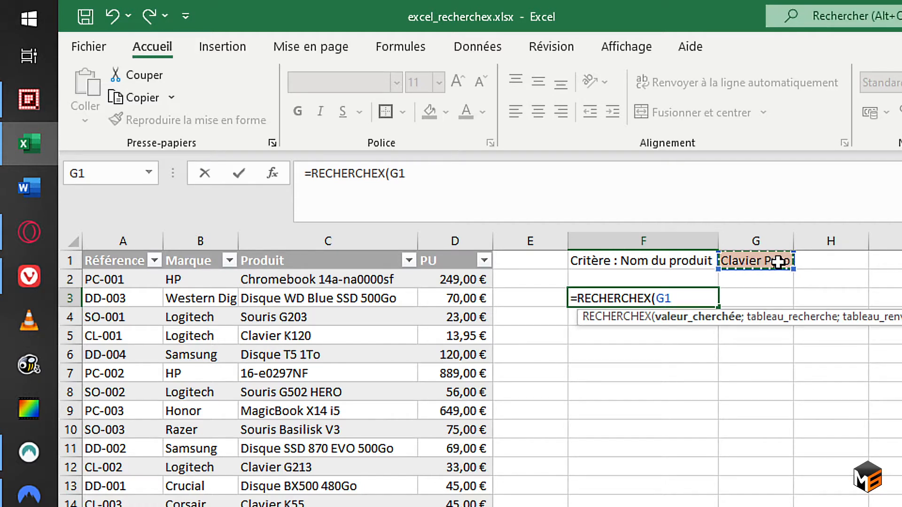
{"action": "type", "text": ";"}
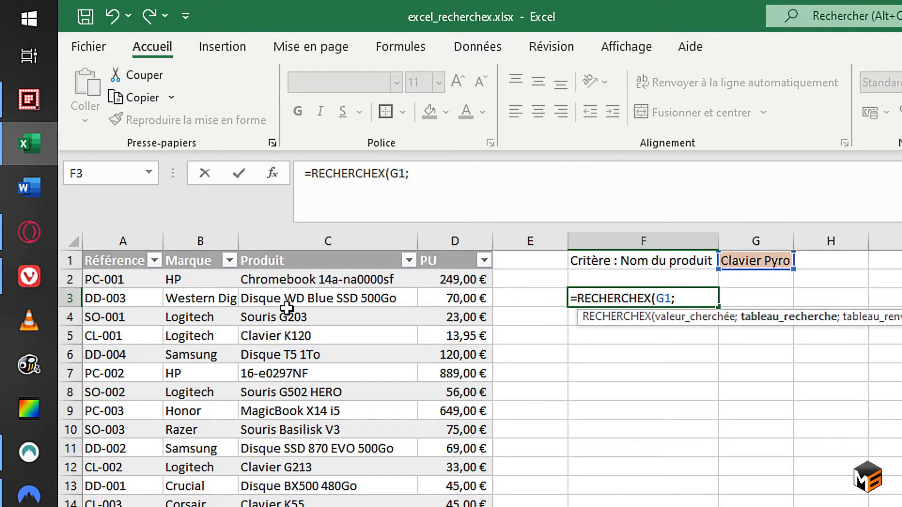
Complete the F3 formula with the Produit lookup column, Référence return column and fallback "aucun résultat", and check it against the table's Clavier Pyro row.
{"action": "left_click", "coordinate": [312, 248]}
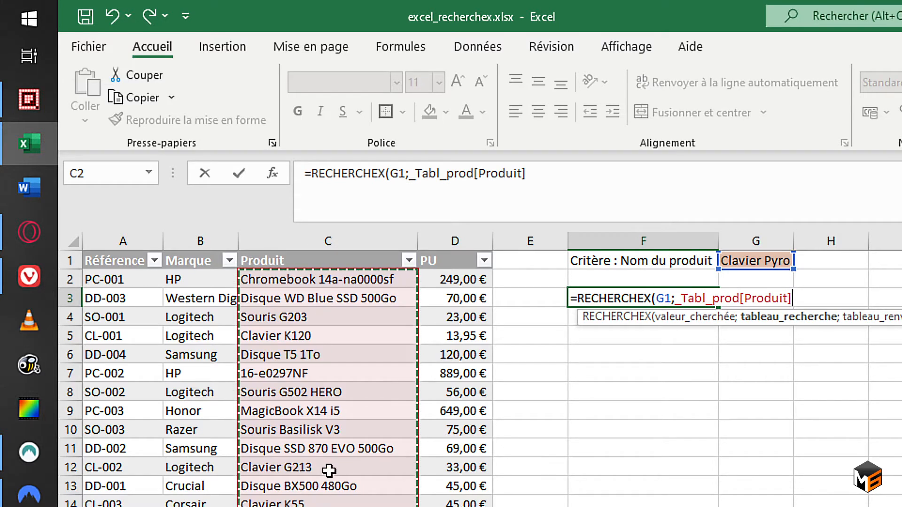
{"action": "type", "text": ";"}
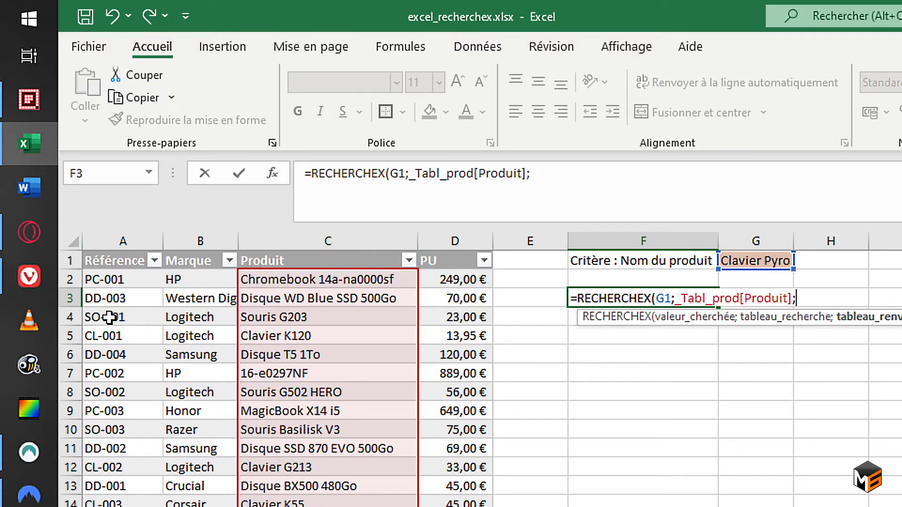
{"action": "left_click", "coordinate": [132, 249]}
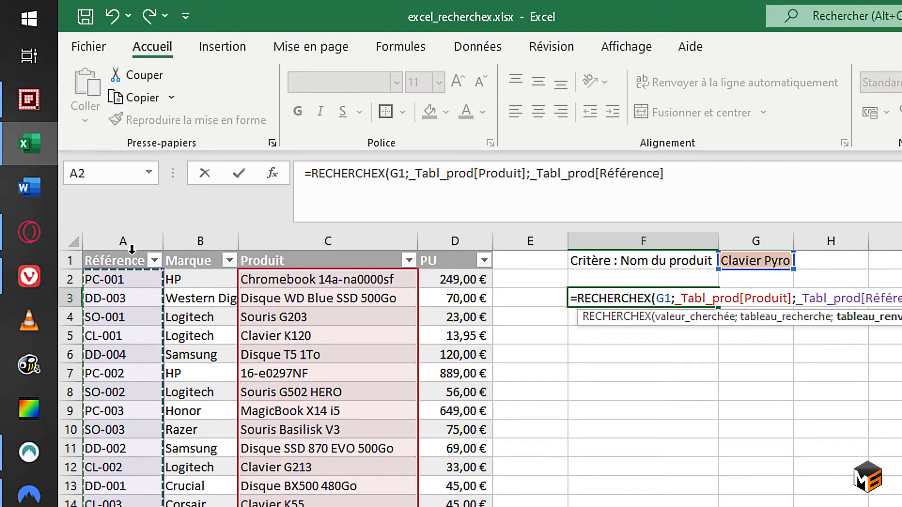
{"action": "type", "text": ";\"aucun résultat"}
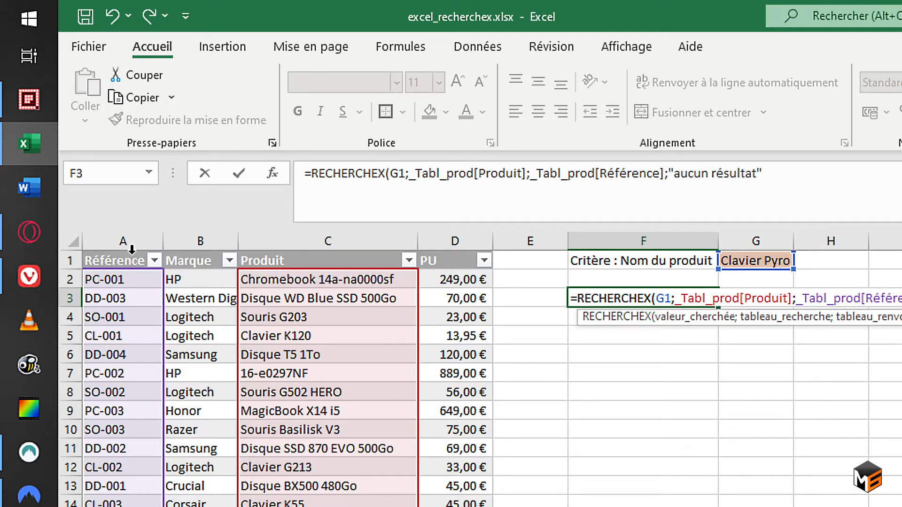
{"action": "type", "text": ")"}
{"action": "key", "text": "Return"}
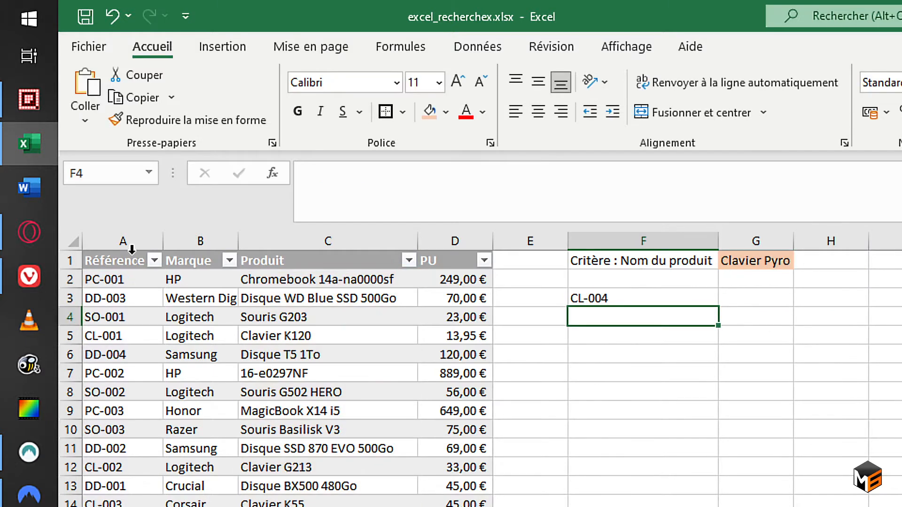
{"action": "scroll", "coordinate": [132, 249], "scroll_direction": "right", "scroll_amount": 1}
{"action": "scroll", "coordinate": [133, 260], "scroll_direction": "left", "scroll_amount": 1}
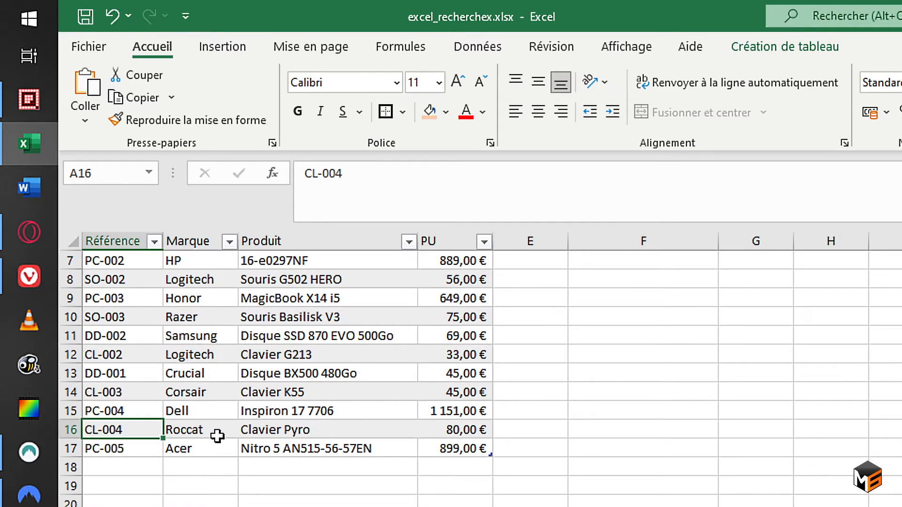
{"action": "left_click", "coordinate": [291, 428]}
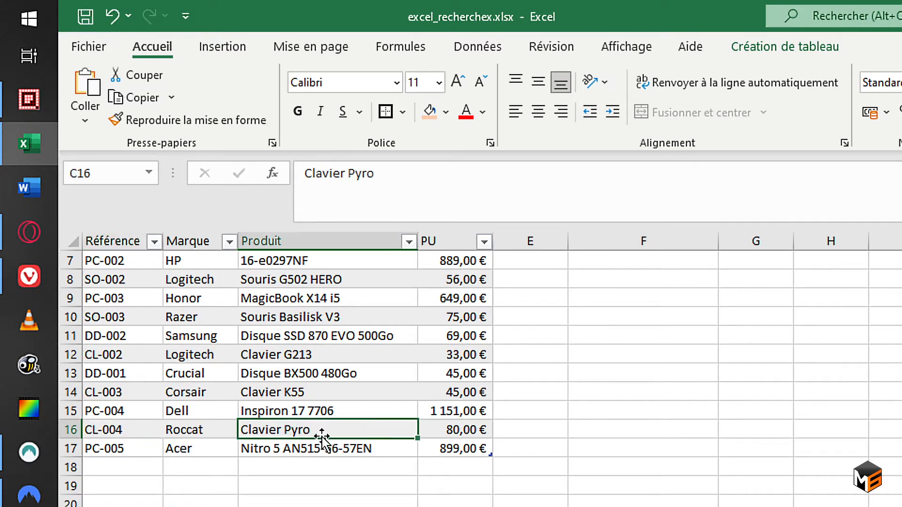
{"action": "scroll", "coordinate": [330, 441], "scroll_direction": "up", "scroll_amount": 2}
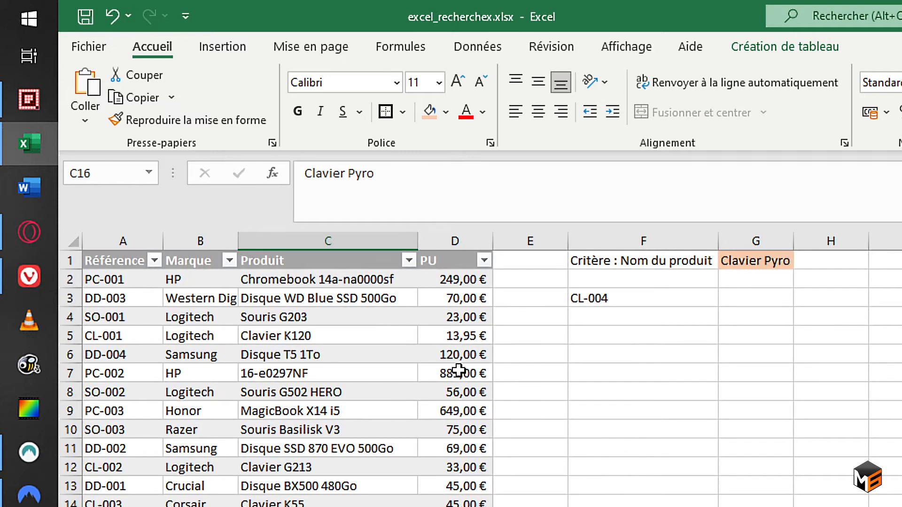
Start a RECHERCHEX formula in cell F5 with the absolute reference $G$1 as the lookup value.
{"action": "left_click", "coordinate": [597, 336]}
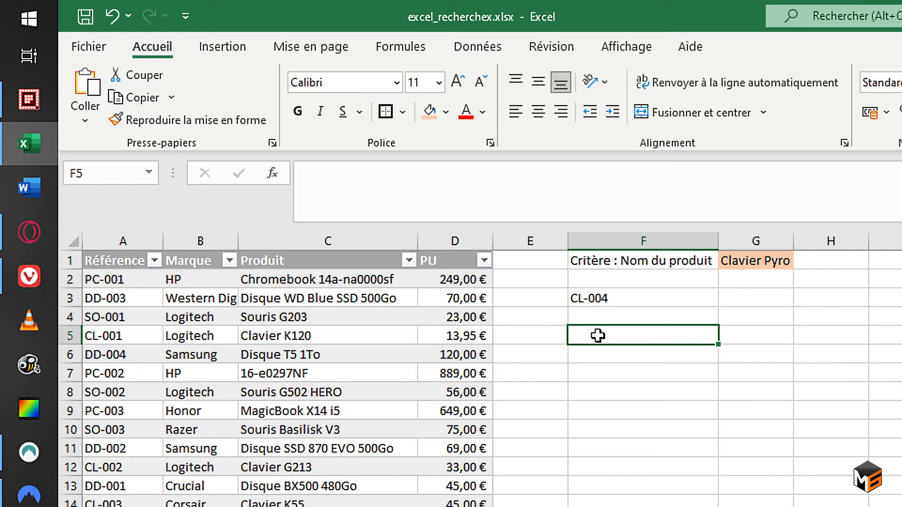
{"action": "type", "text": "=recherc"}
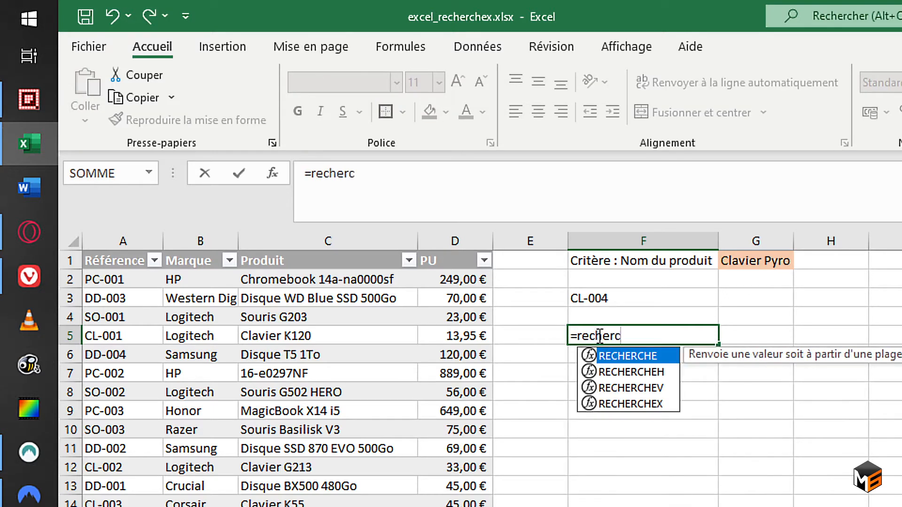
{"action": "type", "text": "hex"}
{"action": "key", "text": "Tab"}
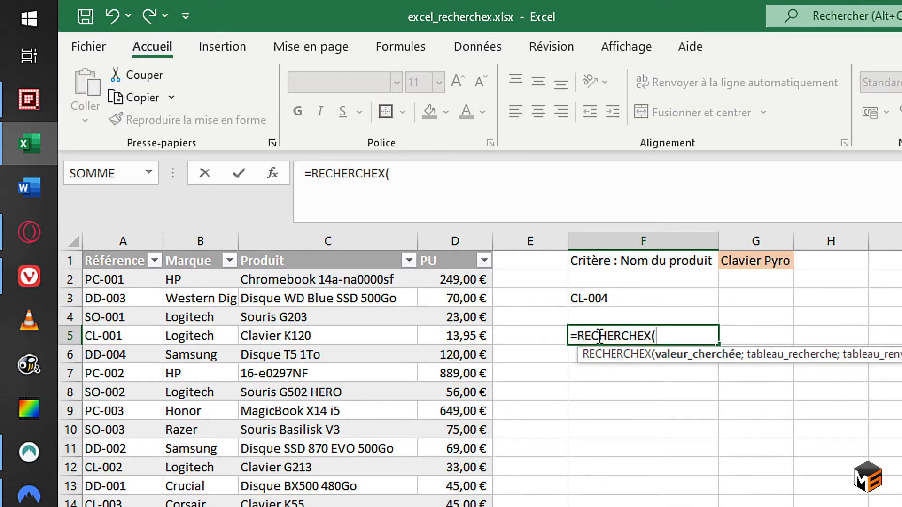
{"action": "left_click", "coordinate": [762, 263]}
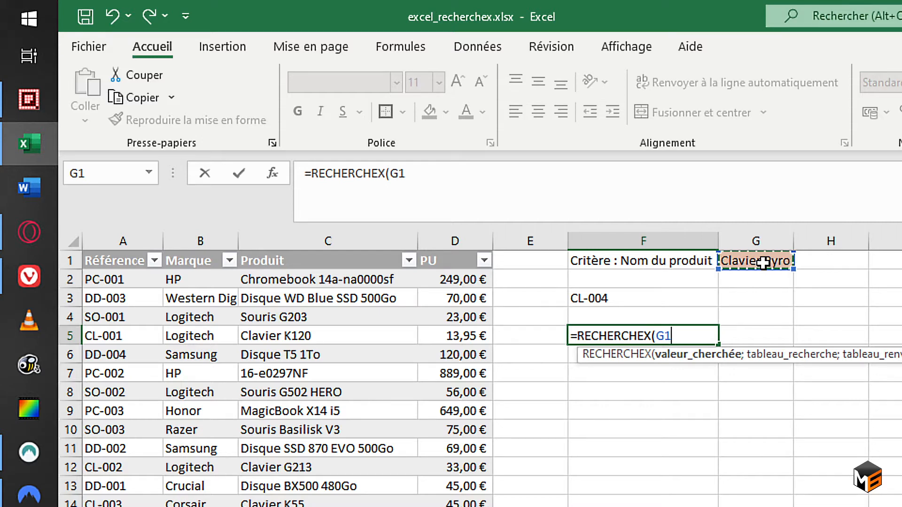
{"action": "key", "text": "F4"}
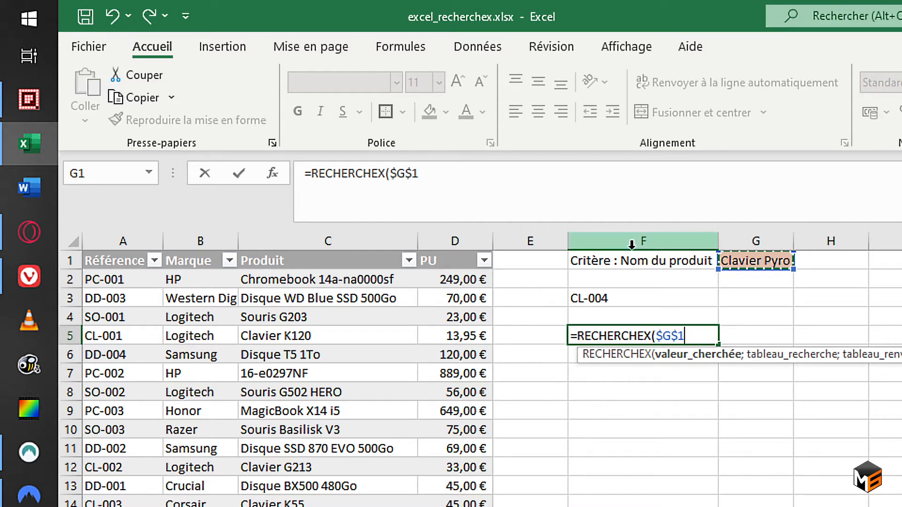
Complete the F5 formula with the Produit lookup column, the whole _Tabl_prod table as return range and "aucun" as fallback, and review it.
{"action": "type", "text": ";"}
{"action": "left_click", "coordinate": [357, 252]}
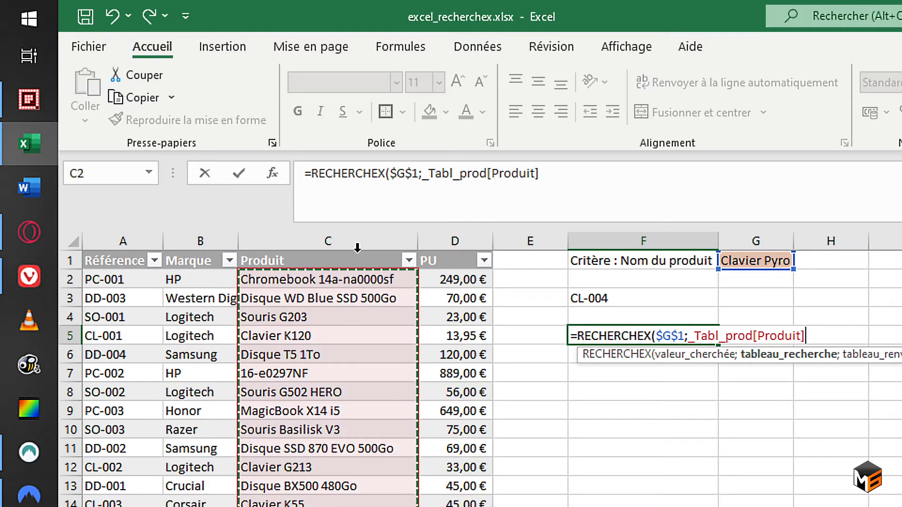
{"action": "type", "text": ";"}
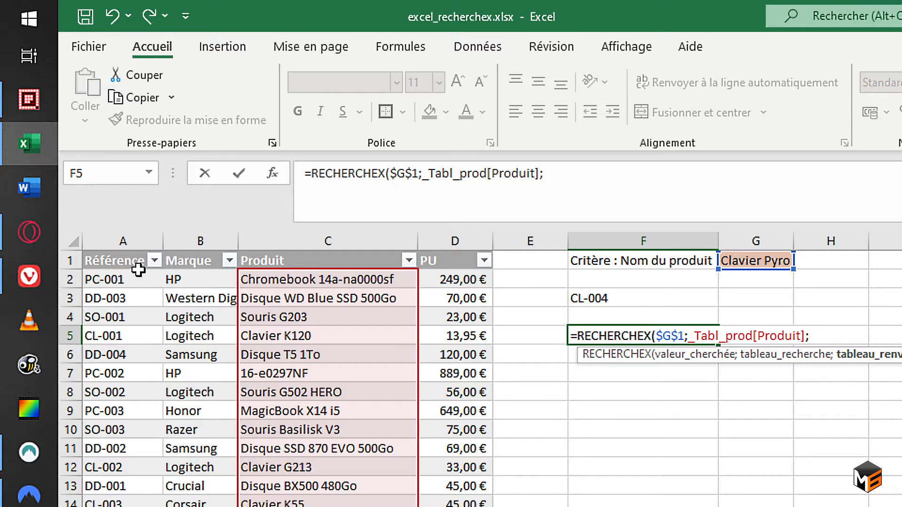
{"action": "left_click_drag", "start_coordinate": [116, 251], "coordinate": [435, 246]}
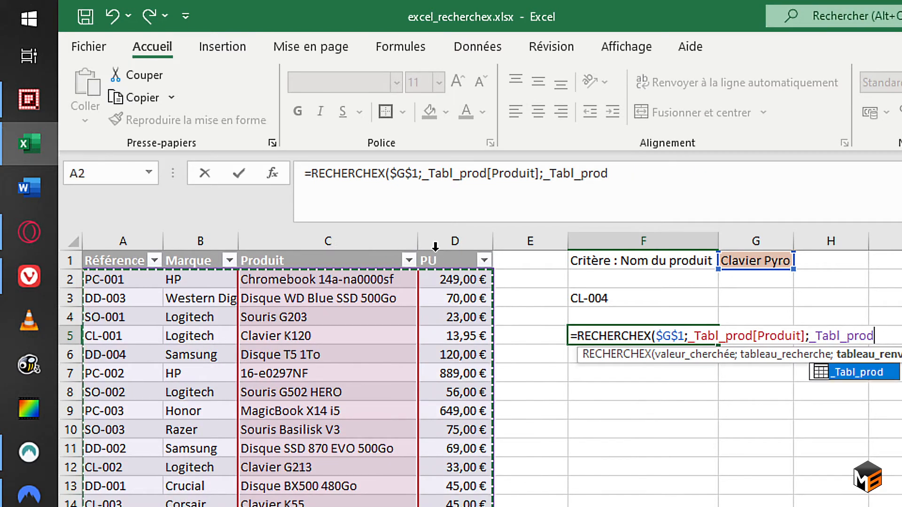
{"action": "type", "text": ";\"au"}
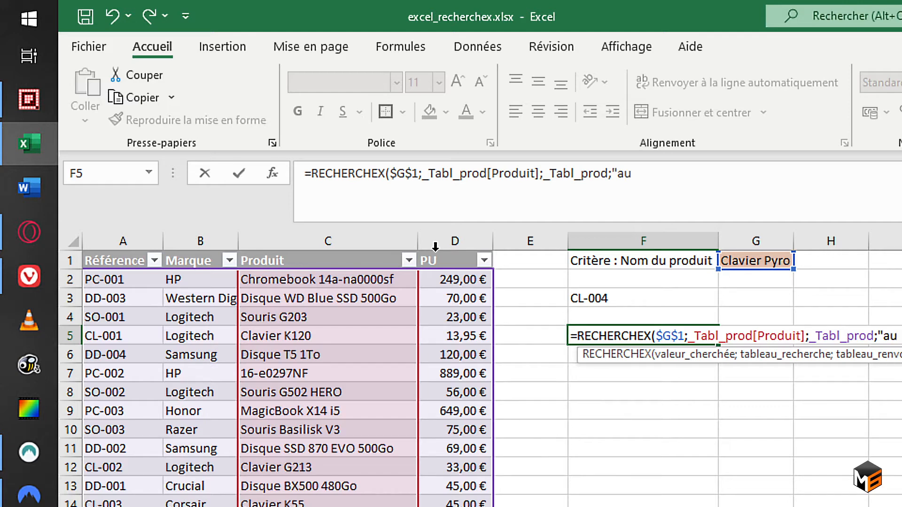
{"action": "type", "text": "cun\")"}
{"action": "key", "text": "Return"}
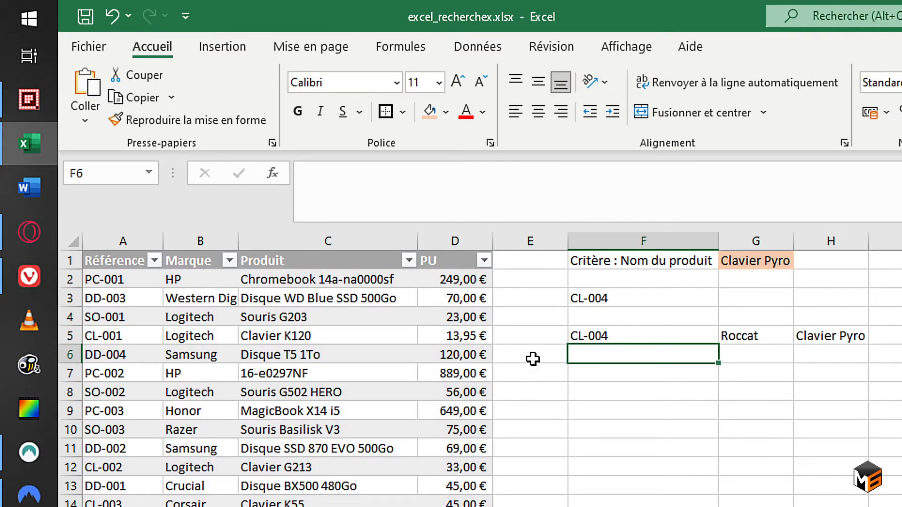
{"action": "left_click", "coordinate": [625, 334]}
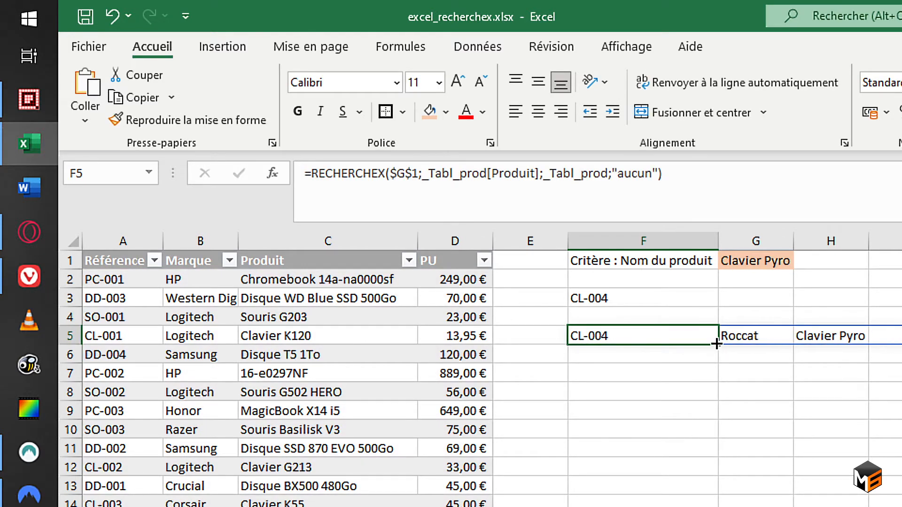
{"action": "left_click", "coordinate": [561, 176]}
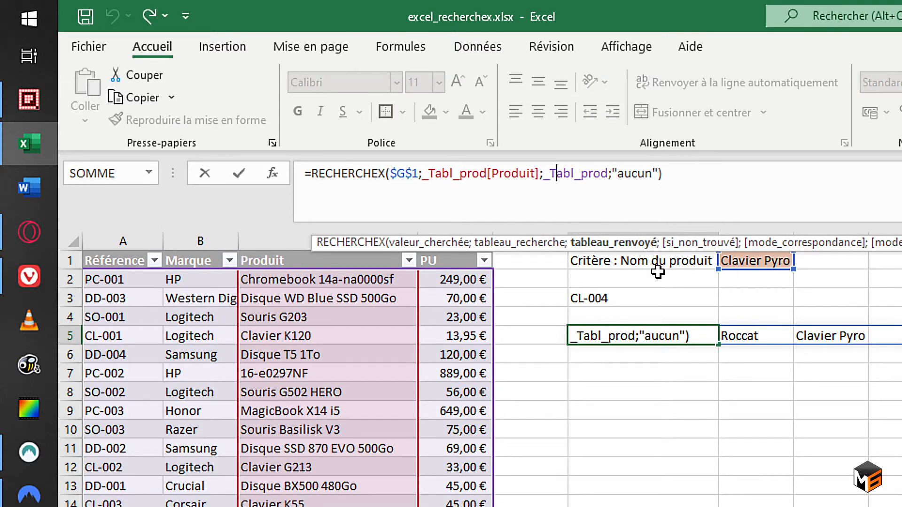
Copy the product table's four column headers from A1:D1 into row 4, starting at cell F4.
{"action": "left_click", "coordinate": [639, 319]}
{"action": "left_click", "coordinate": [118, 258]}
{"action": "left_click_drag", "start_coordinate": [118, 258], "coordinate": [433, 260]}
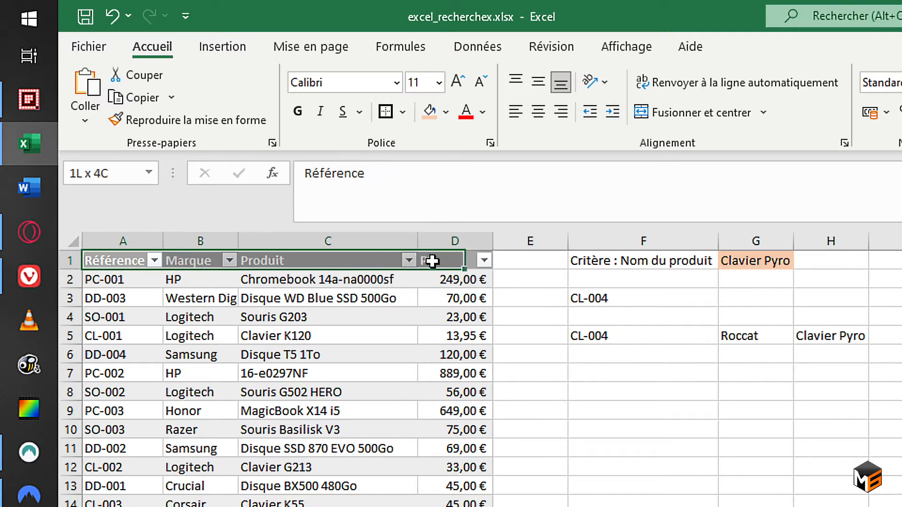
{"action": "key", "text": "ctrl+c"}
{"action": "left_click", "coordinate": [644, 314]}
{"action": "key", "text": "ctrl+v"}
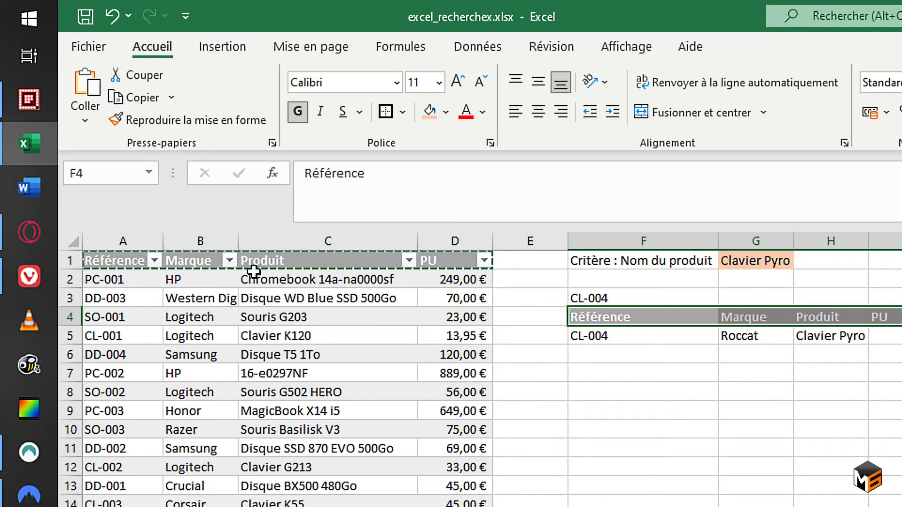
Copy the Référence and Marque headers into F7:G7 and the PU header into H7.
{"action": "left_click_drag", "start_coordinate": [113, 258], "coordinate": [169, 257]}
{"action": "key", "text": "ctrl+c"}
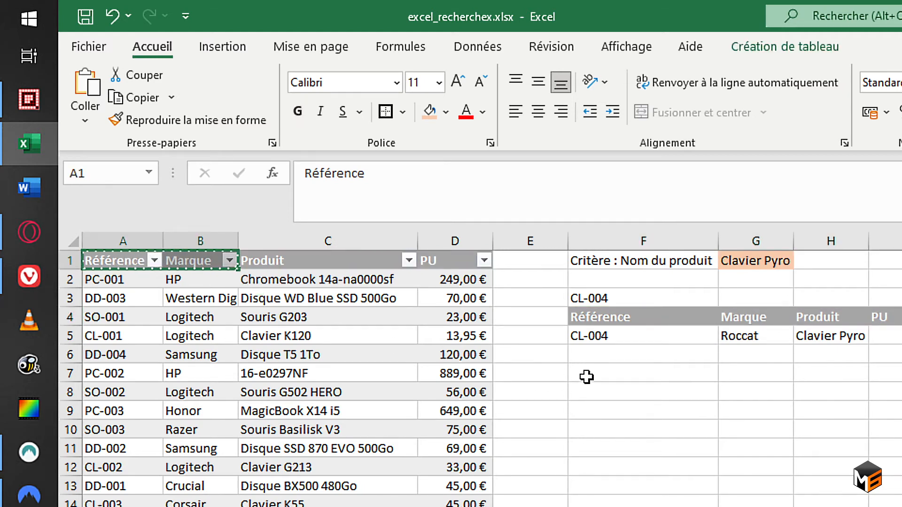
{"action": "left_click", "coordinate": [585, 377]}
{"action": "key", "text": "ctrl+v"}
{"action": "left_click", "coordinate": [465, 254]}
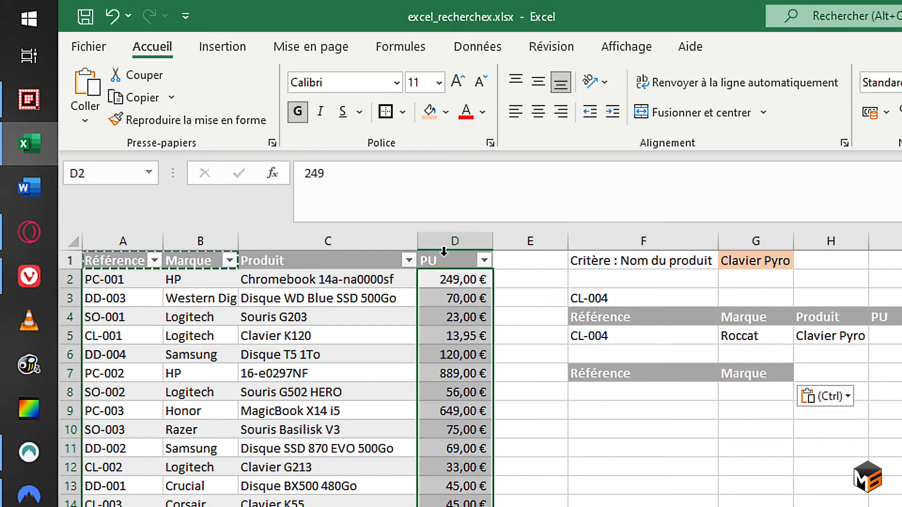
{"action": "left_click", "coordinate": [459, 259]}
{"action": "key", "text": "ctrl+c"}
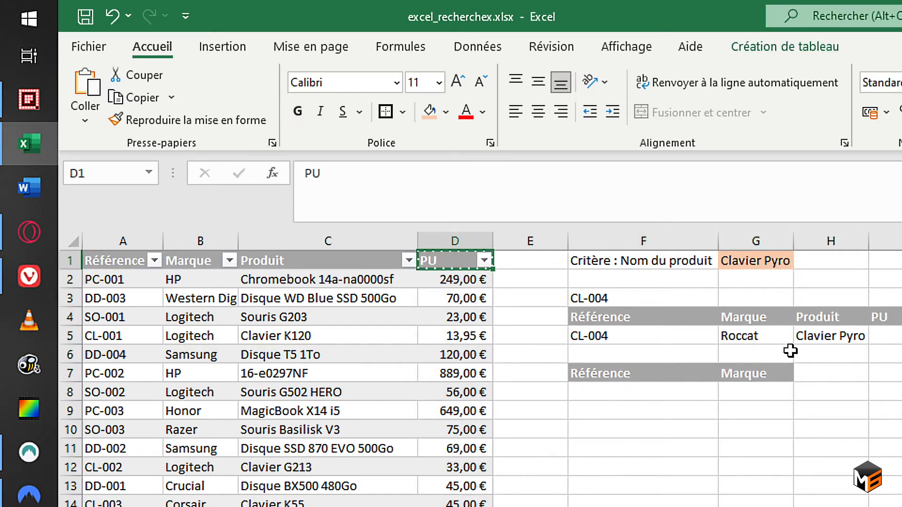
{"action": "left_click", "coordinate": [821, 373]}
{"action": "key", "text": "ctrl+v"}
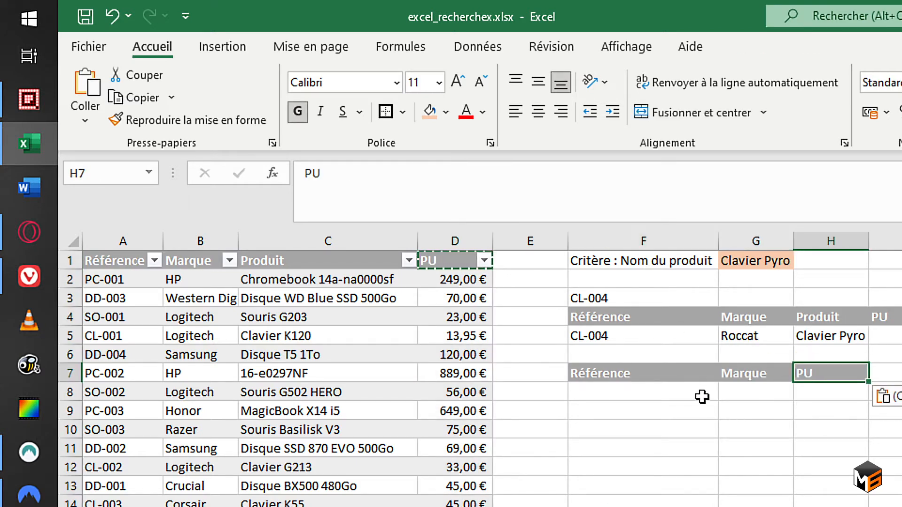
Start a RECHERCHEX formula in cell F8 with the absolute reference $G$1 as the lookup value.
{"action": "left_click", "coordinate": [677, 397]}
{"action": "type", "text": "="}
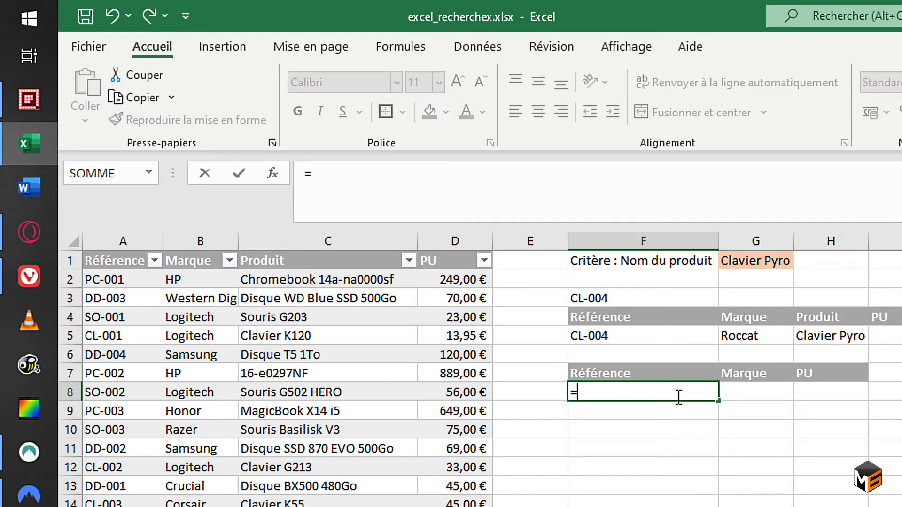
{"action": "type", "text": "rech"}
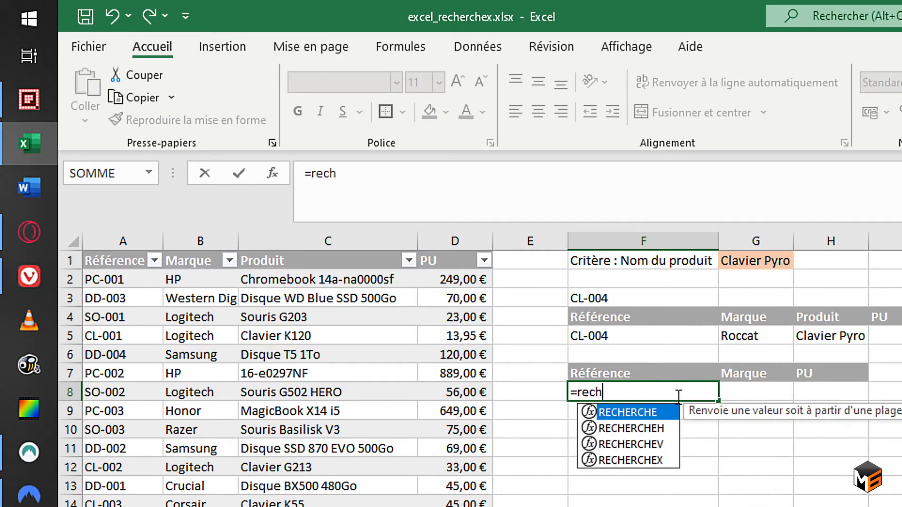
{"action": "key", "text": "Down"}
{"action": "key", "text": "Down"}
{"action": "key", "text": "Down"}
{"action": "key", "text": "Tab"}
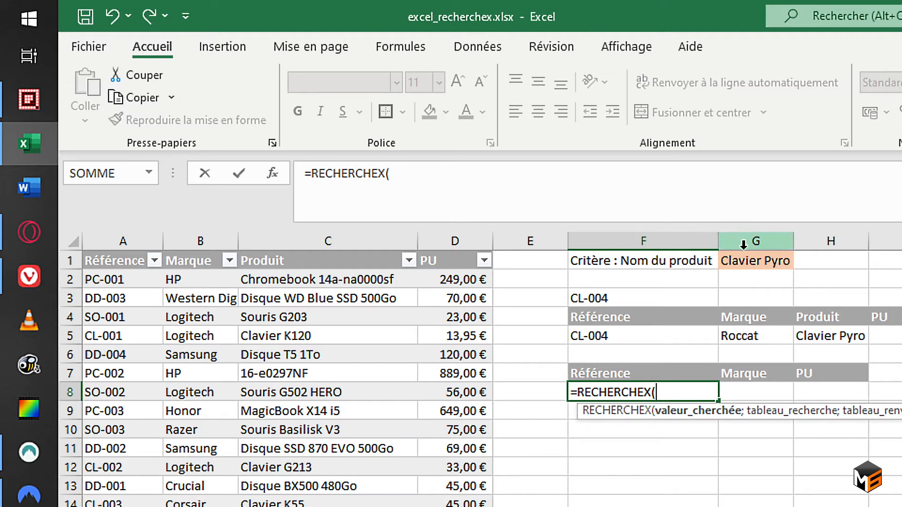
{"action": "left_click", "coordinate": [761, 259]}
{"action": "key", "text": "F4"}
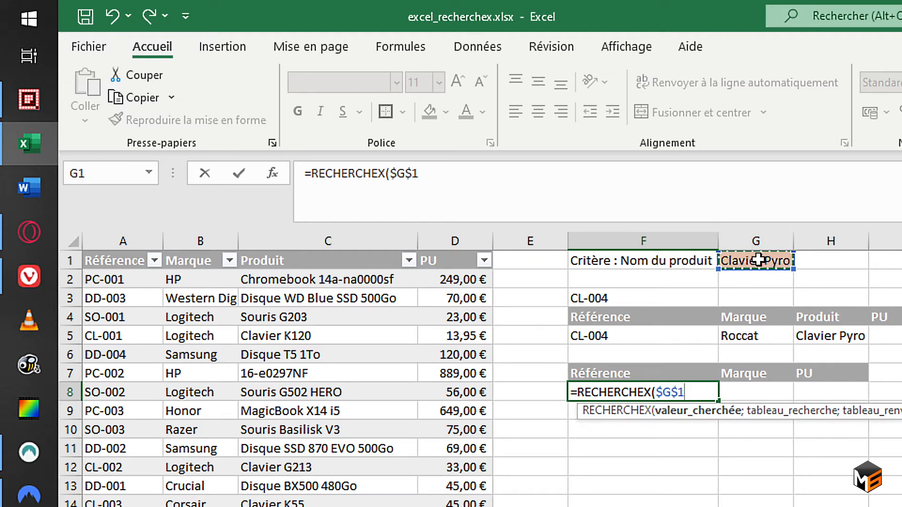
Complete the F8 formula with the Produit lookup column, the Référence to Marque columns as return range and "aucun" as fallback.
{"action": "type", "text": ";"}
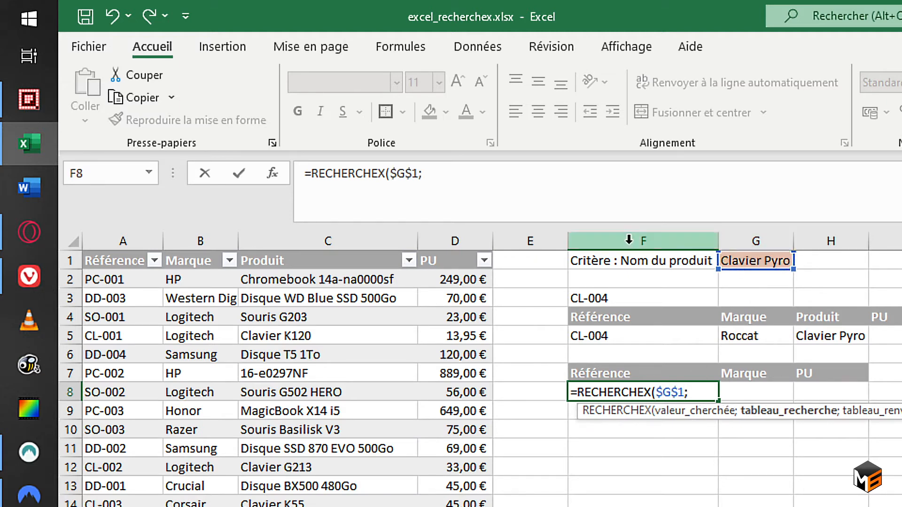
{"action": "left_click", "coordinate": [321, 252]}
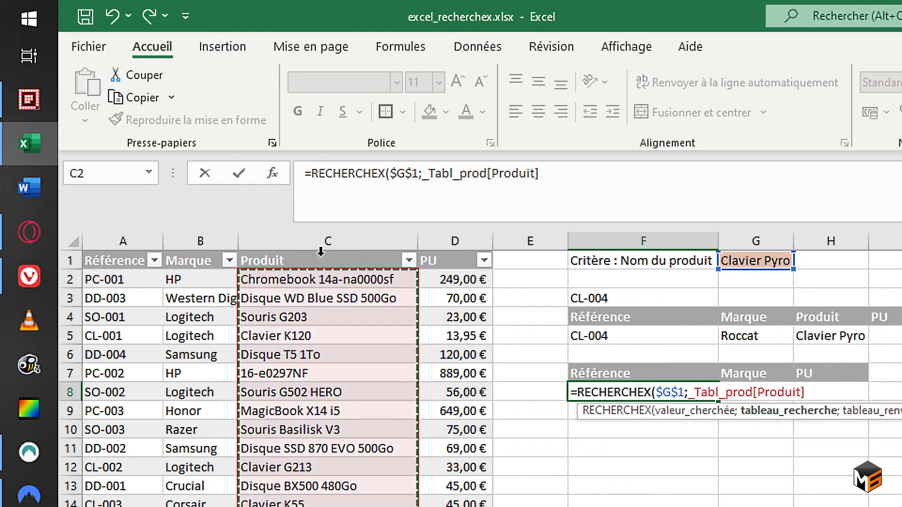
{"action": "type", "text": ";"}
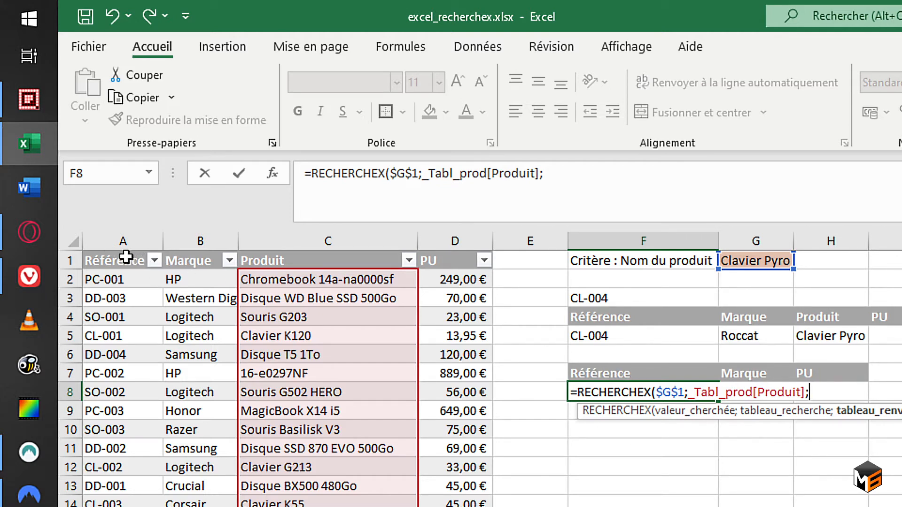
{"action": "left_click_drag", "start_coordinate": [124, 247], "coordinate": [177, 250]}
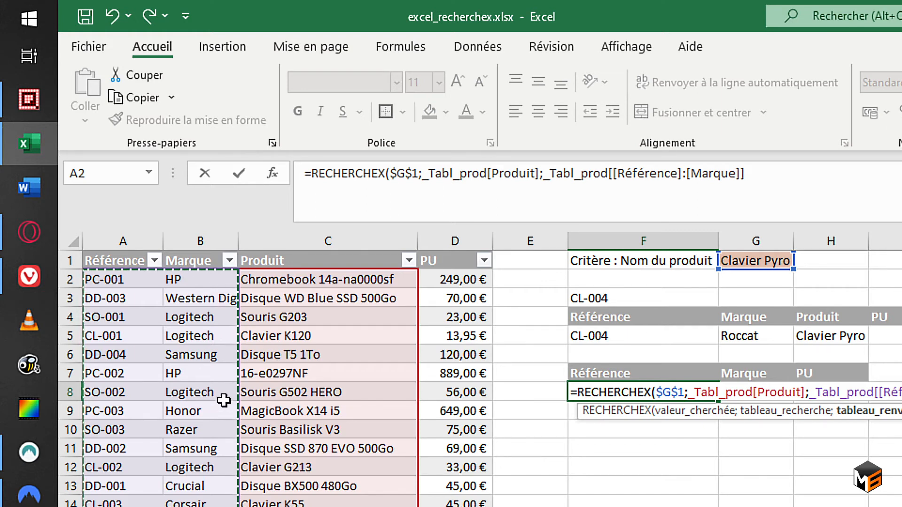
{"action": "type", "text": ";\"aucun"}
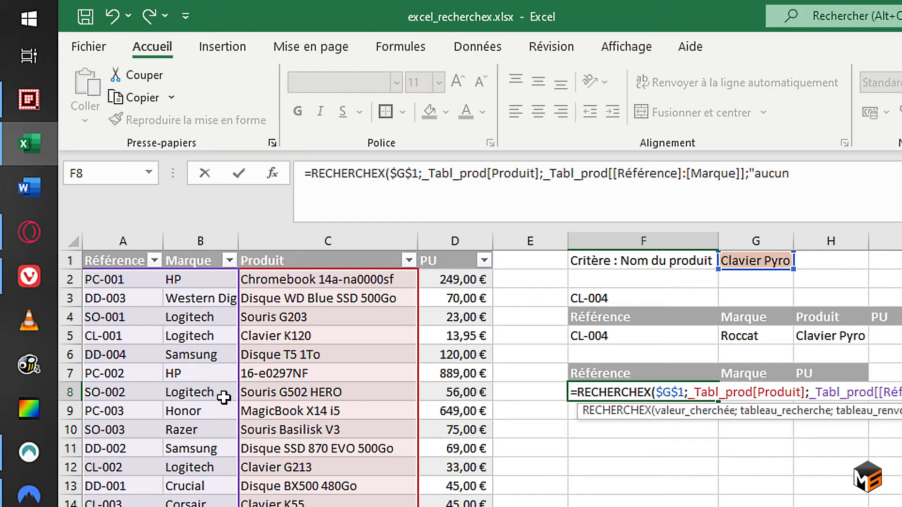
{"action": "type", "text": "\")"}
{"action": "key", "text": "Return"}
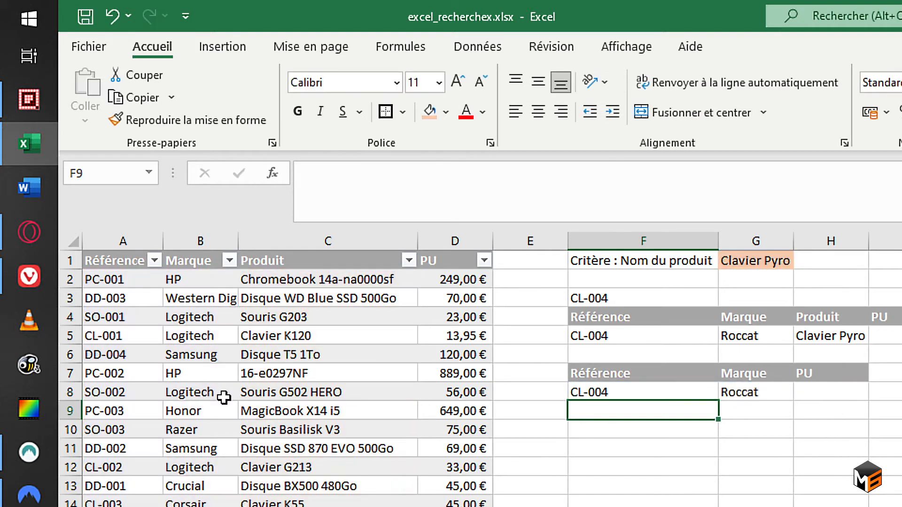
Copy the RECHERCHEX formula from F8 into H8, under the PU header.
{"action": "left_click", "coordinate": [727, 393]}
{"action": "left_click", "coordinate": [824, 393]}
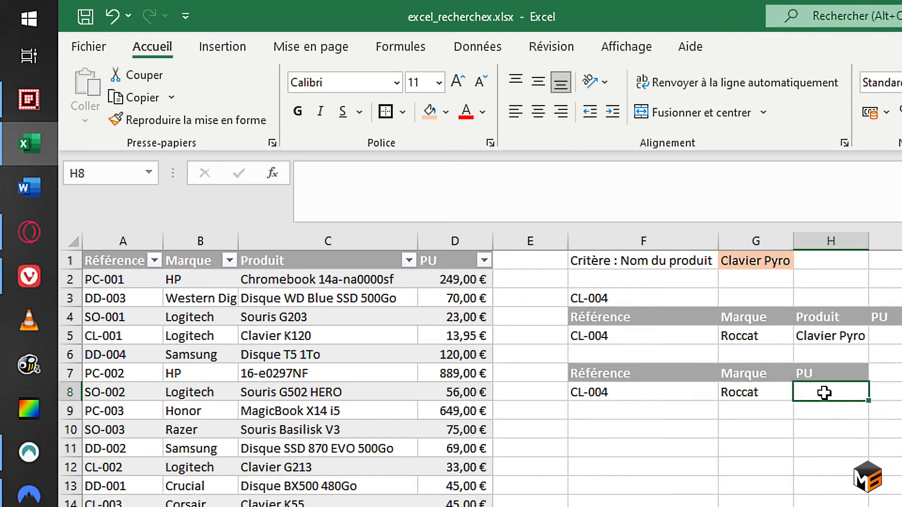
{"action": "left_click", "coordinate": [677, 387]}
{"action": "key", "text": "ctrl+c"}
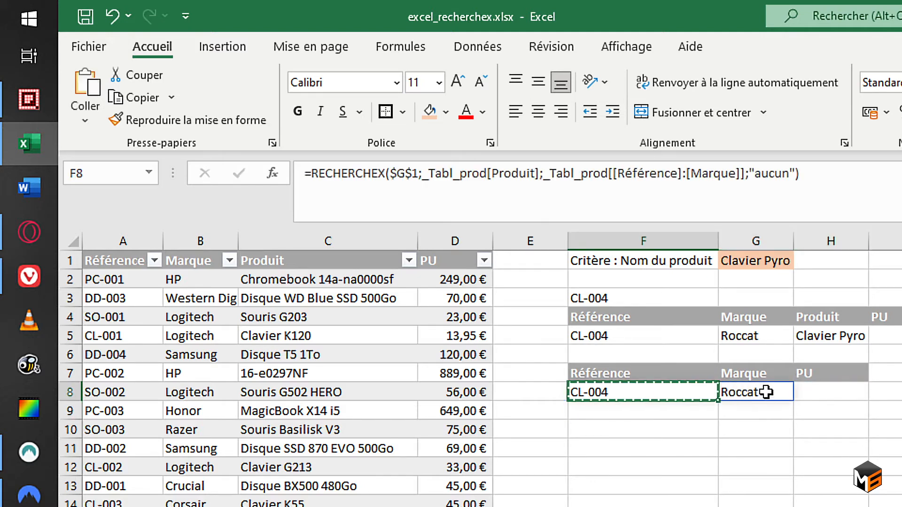
{"action": "left_click", "coordinate": [816, 388]}
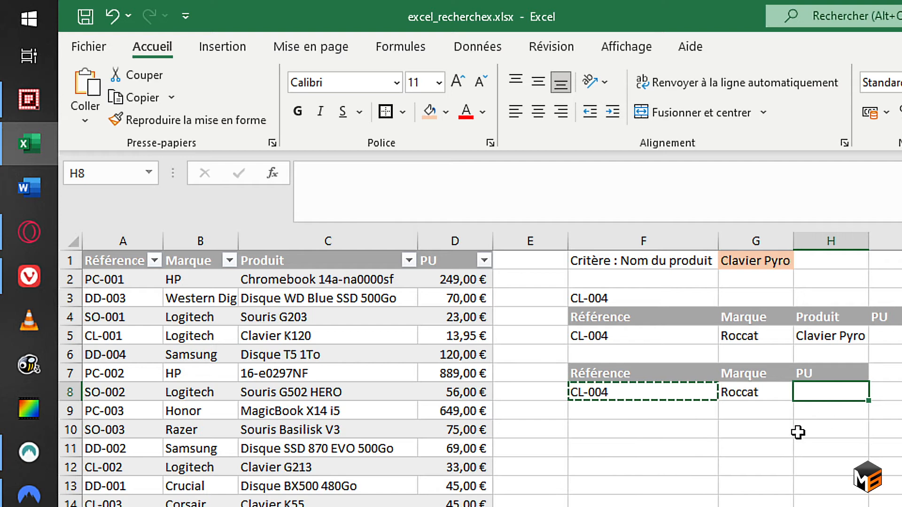
{"action": "key", "text": "ctrl+v"}
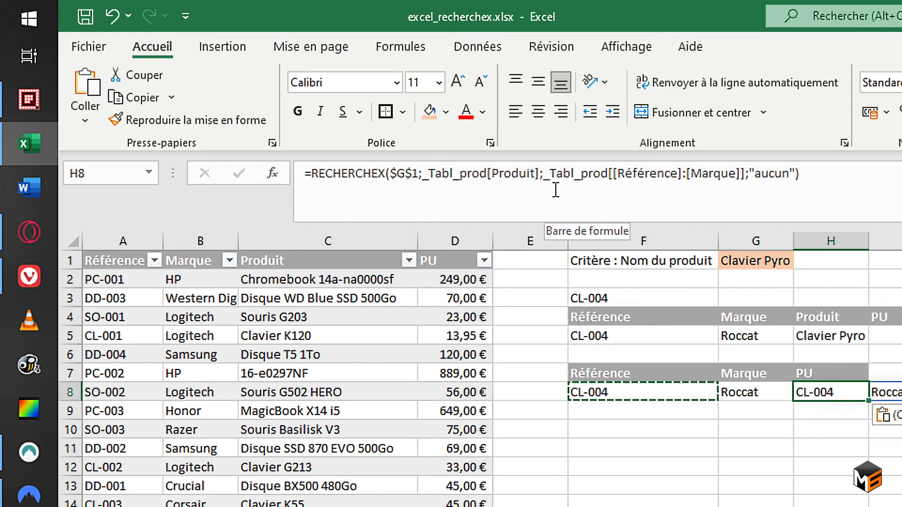
Change the H8 formula to return the PU column with an empty text "" as fallback, and review the formulas in row 8.
{"action": "left_click_drag", "start_coordinate": [545, 175], "coordinate": [746, 177]}
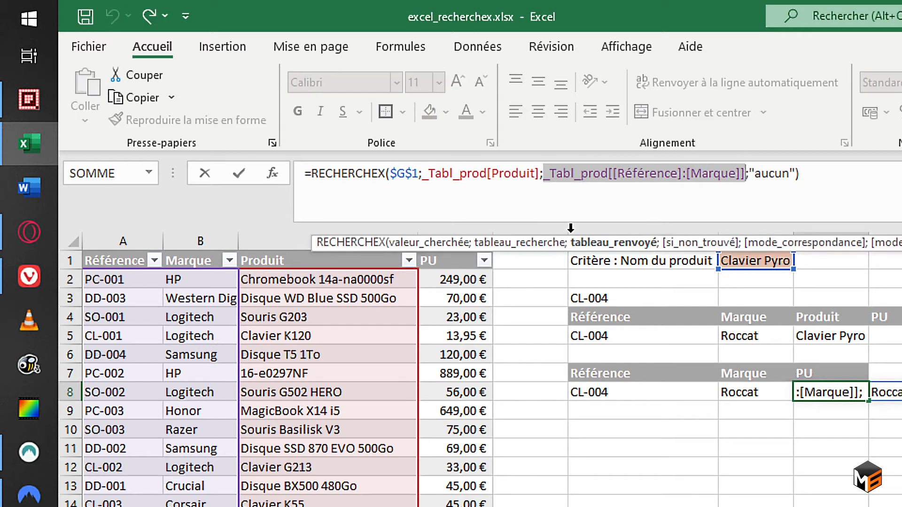
{"action": "left_click", "coordinate": [445, 249]}
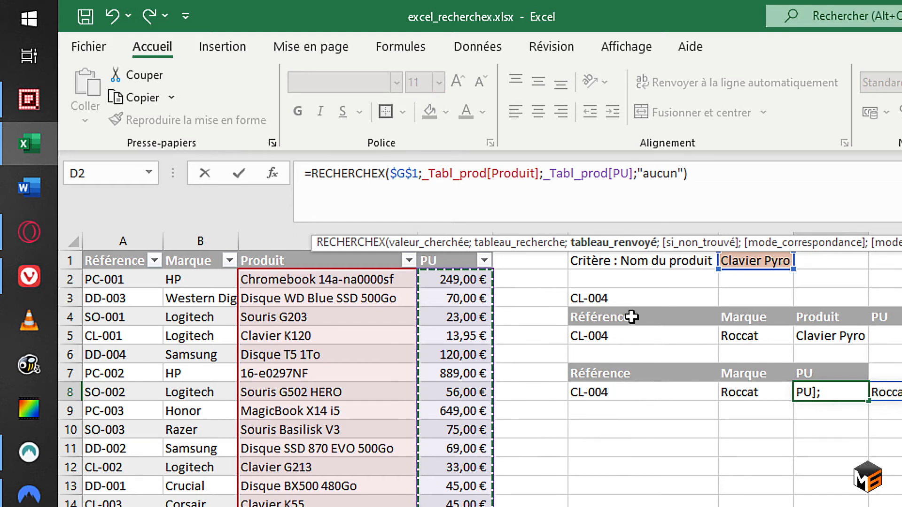
{"action": "left_click", "coordinate": [646, 173]}
{"action": "key", "text": "Delete"}
{"action": "key", "text": "Delete"}
{"action": "key", "text": "Delete"}
{"action": "key", "text": "Delete"}
{"action": "key", "text": "Delete"}
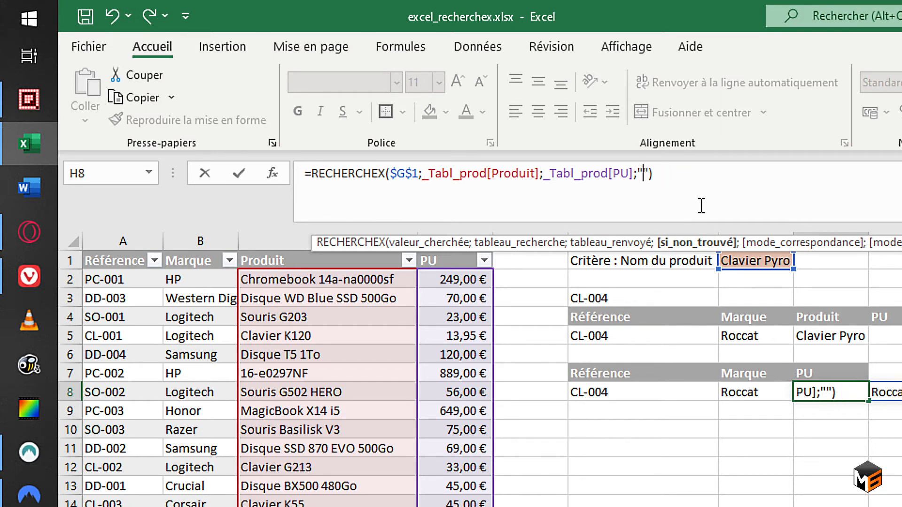
{"action": "key", "text": "Return"}
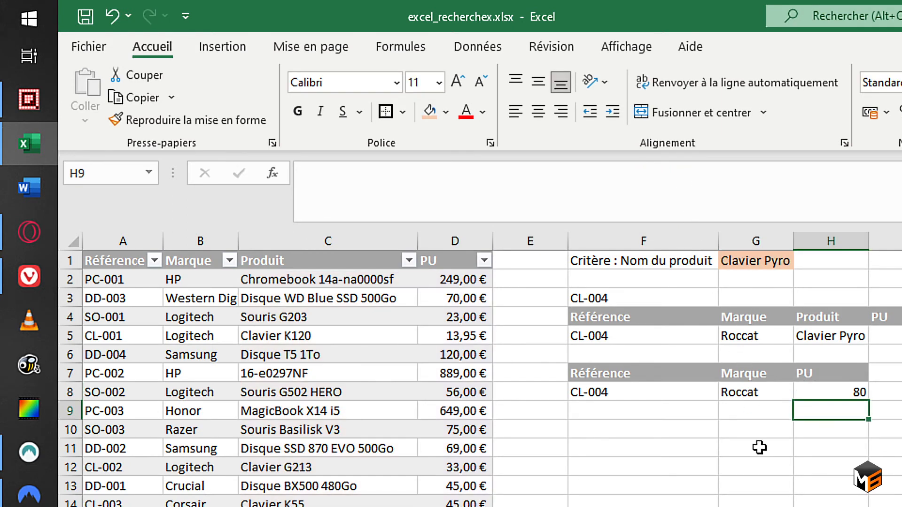
{"action": "left_click", "coordinate": [629, 387]}
{"action": "left_click", "coordinate": [737, 395]}
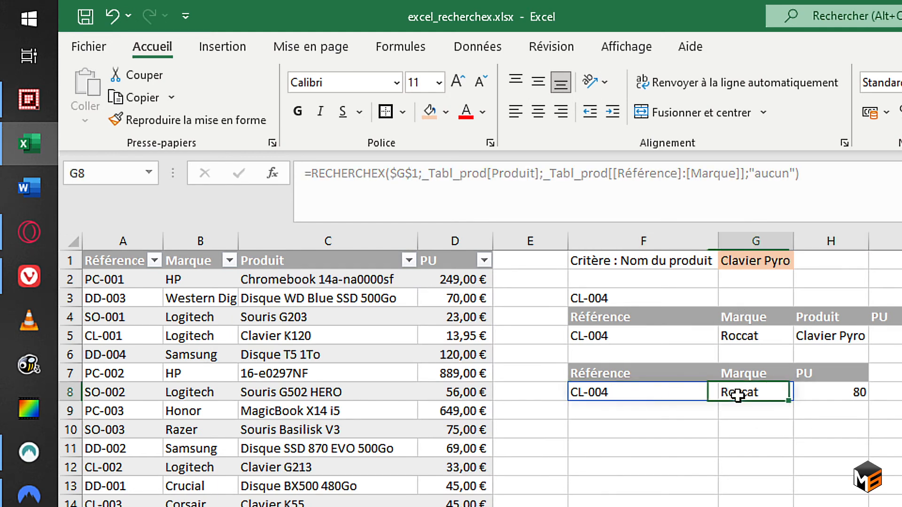
{"action": "left_click", "coordinate": [827, 388]}
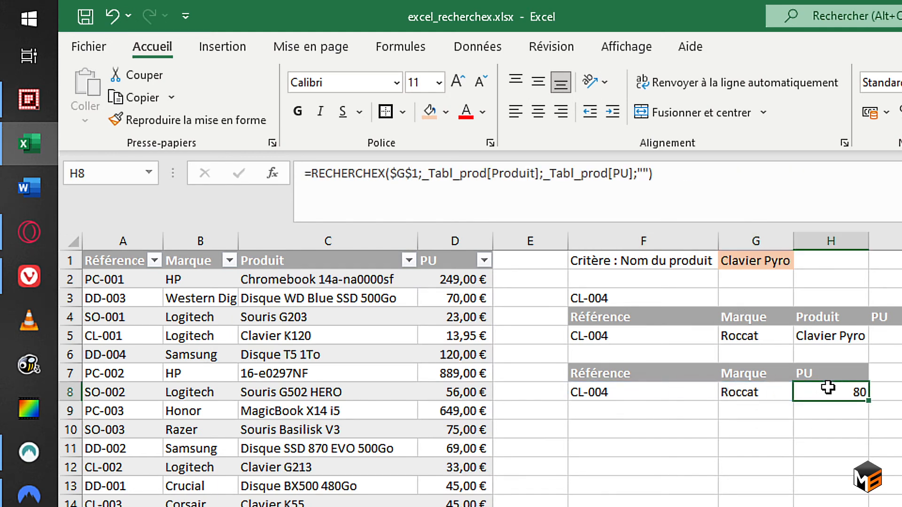
Clear the product name in G1 and check the F8 formula's fallback result.
{"action": "left_click", "coordinate": [756, 264]}
{"action": "key", "text": "Delete"}
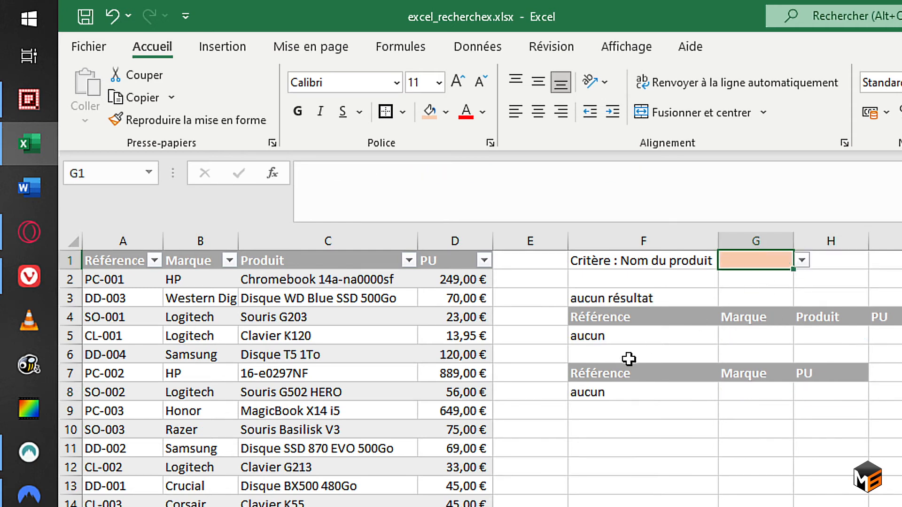
{"action": "left_click", "coordinate": [607, 401]}
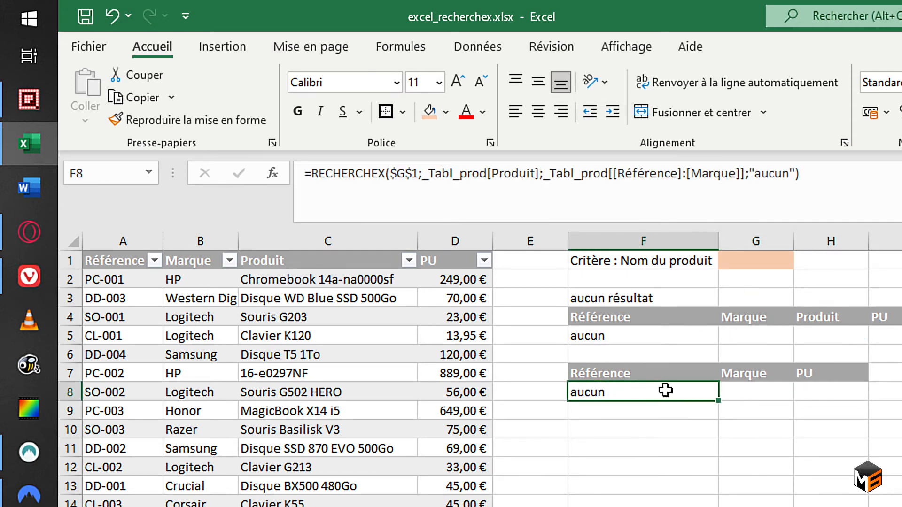